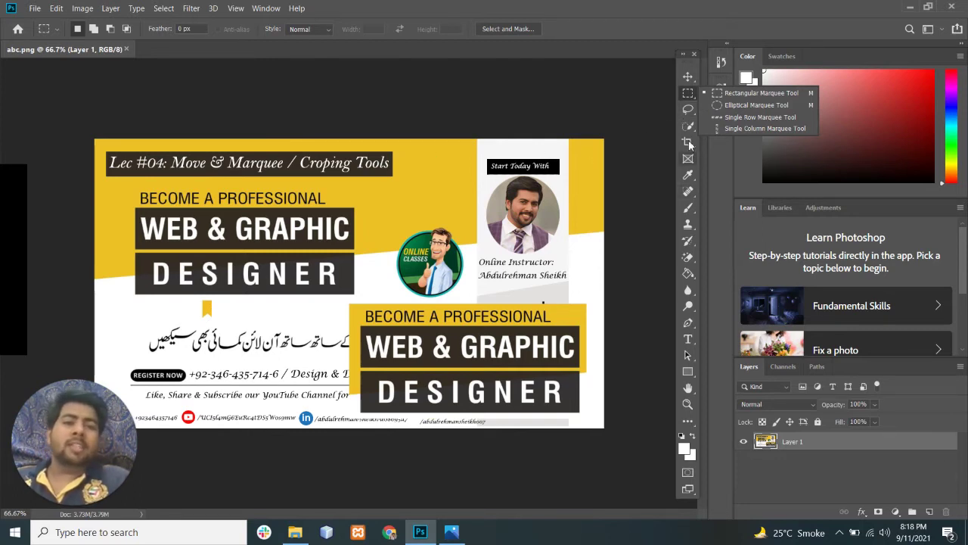
left_click(689, 111)
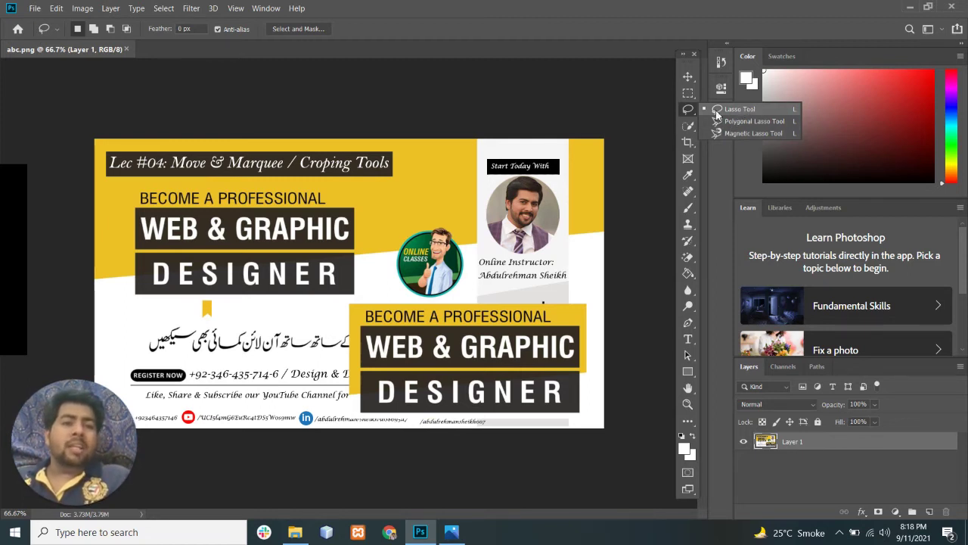
left_click(689, 78)
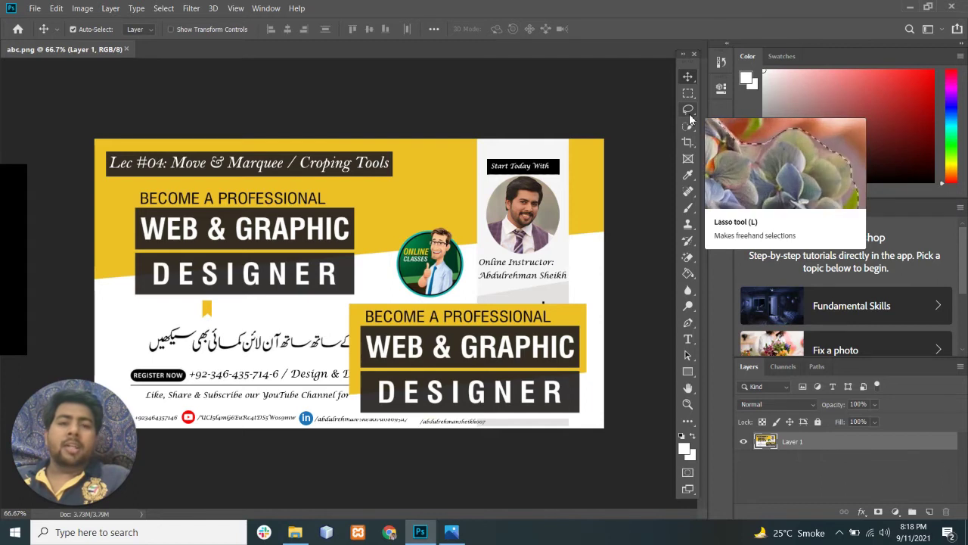
left_click(689, 111)
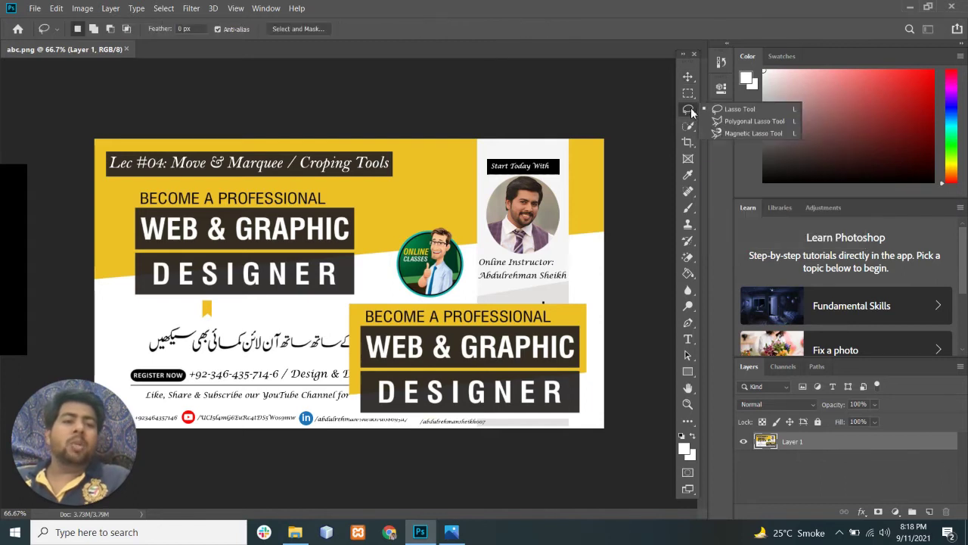
left_click(744, 121)
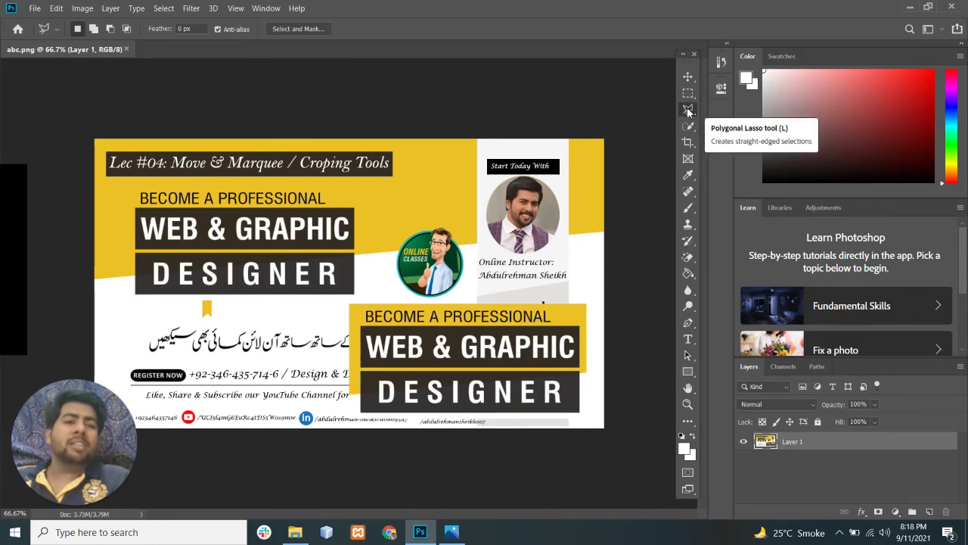
left_click(689, 77)
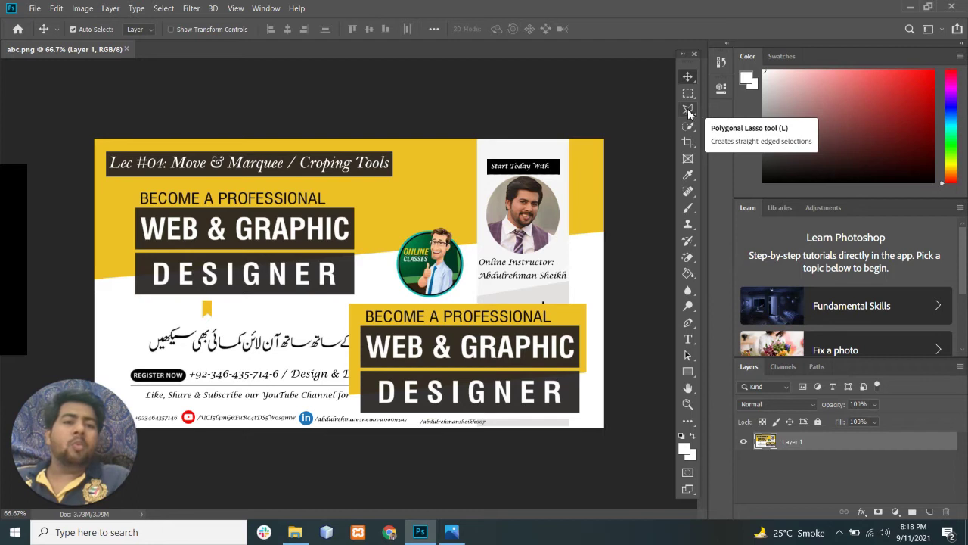
left_click(689, 111)
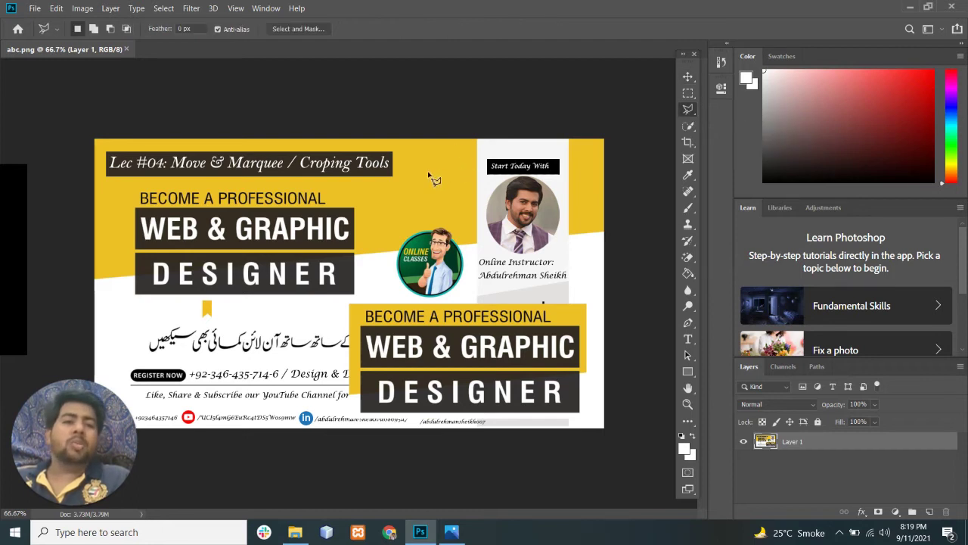
Step: Draw a freehand Lasso selection around the upper "Become a Professional Web & Graphic Designer" heading block
right_click(687, 114)
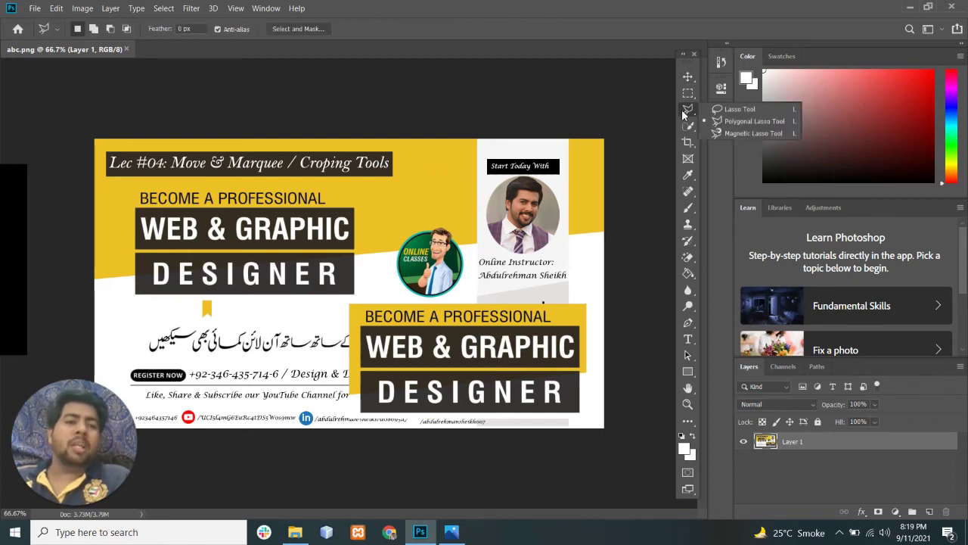
left_click(738, 109)
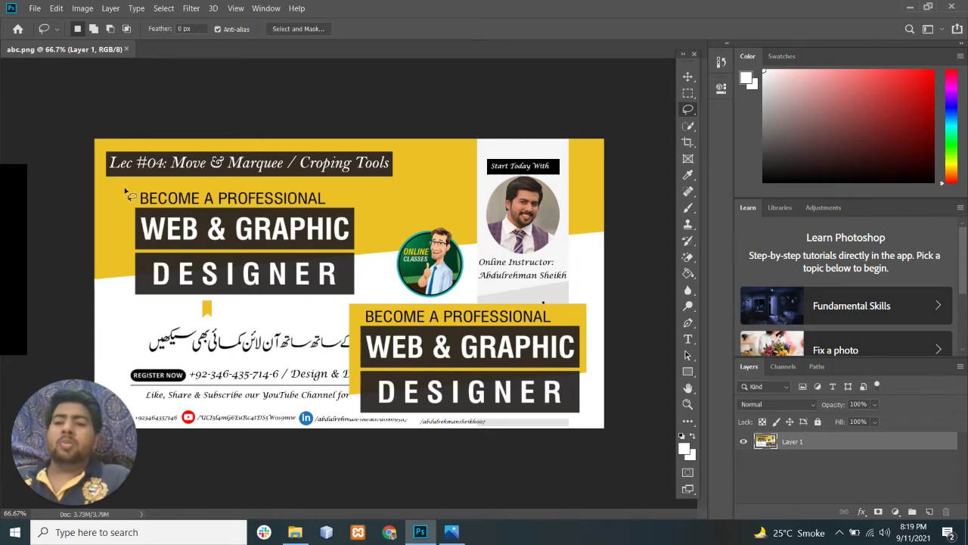
mouse_move(128, 191)
left_mouse_down()
mouse_move(368, 187)
mouse_move(379, 285)
mouse_move(359, 307)
mouse_move(216, 329)
mouse_move(248, 336)
mouse_move(239, 337)
mouse_move(143, 321)
mouse_move(126, 303)
mouse_move(119, 273)
mouse_move(127, 193)
left_mouse_up()
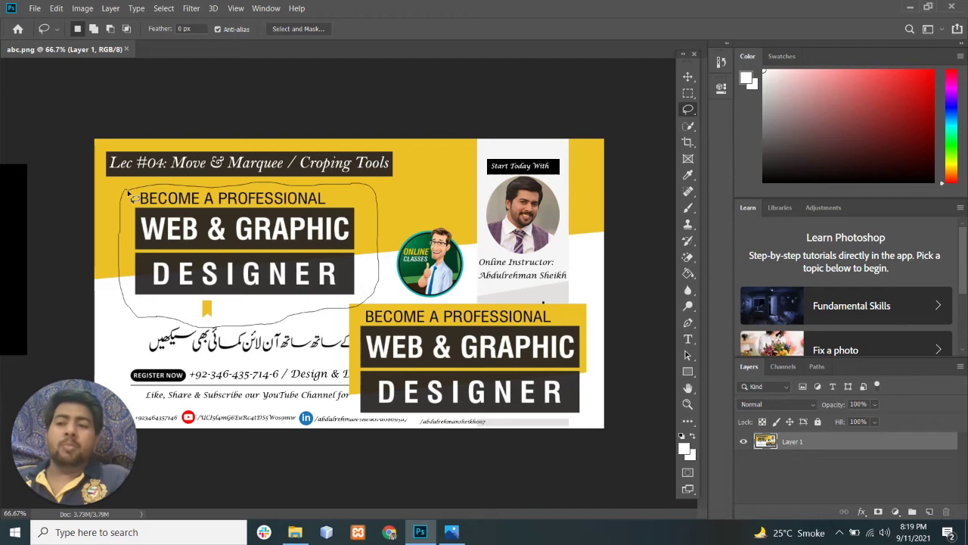
left_click_drag(128, 194, 130, 193)
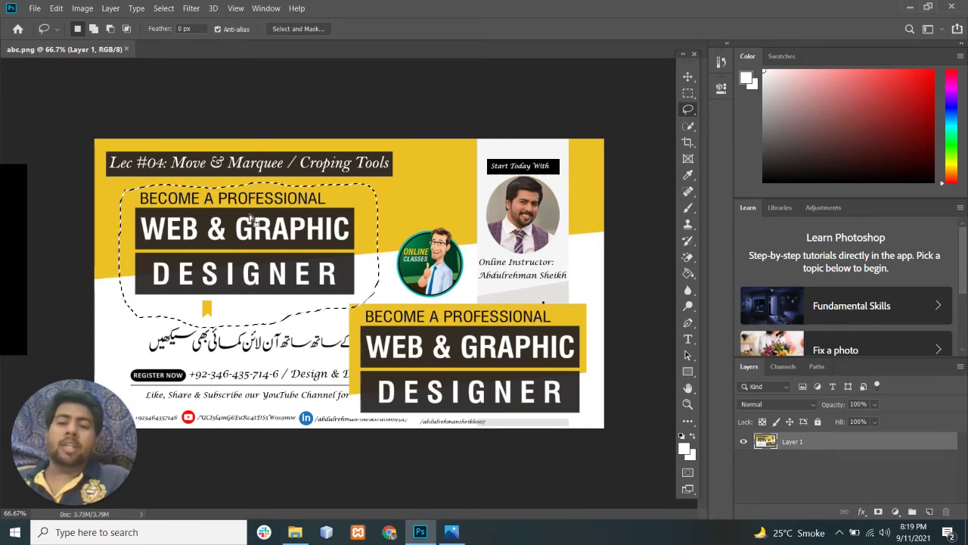
Step: Invert the freehand selection, and invert it back to the heading block
right_click(216, 217)
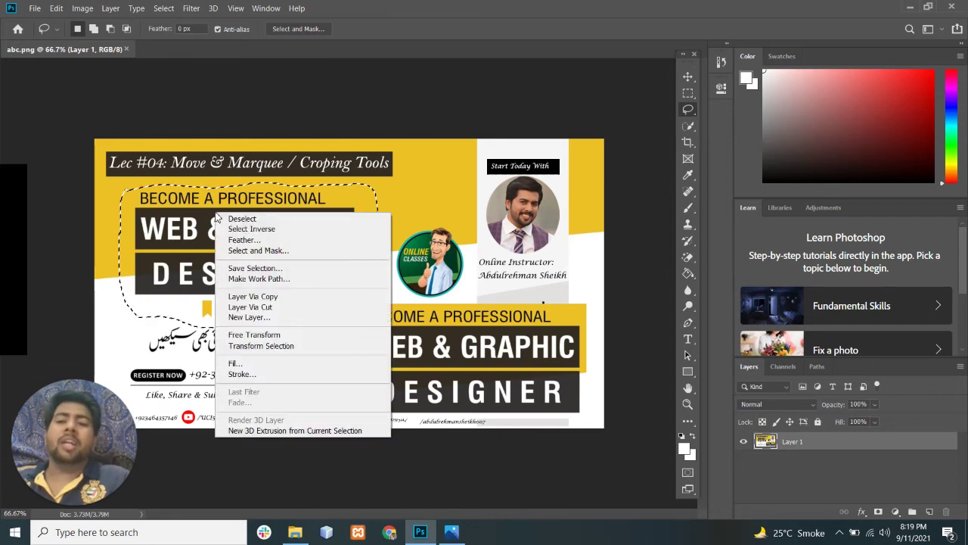
left_click(263, 233)
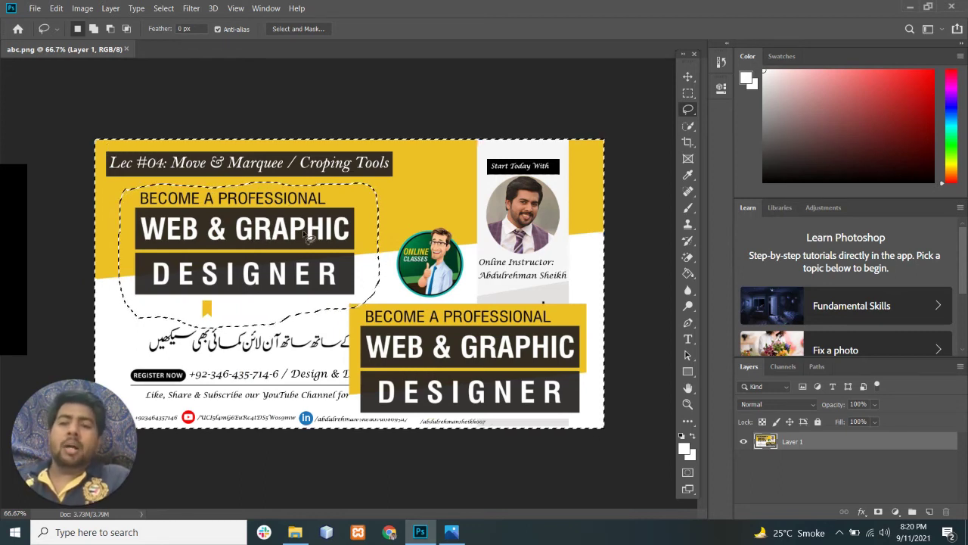
key("ctrl+shift+i")
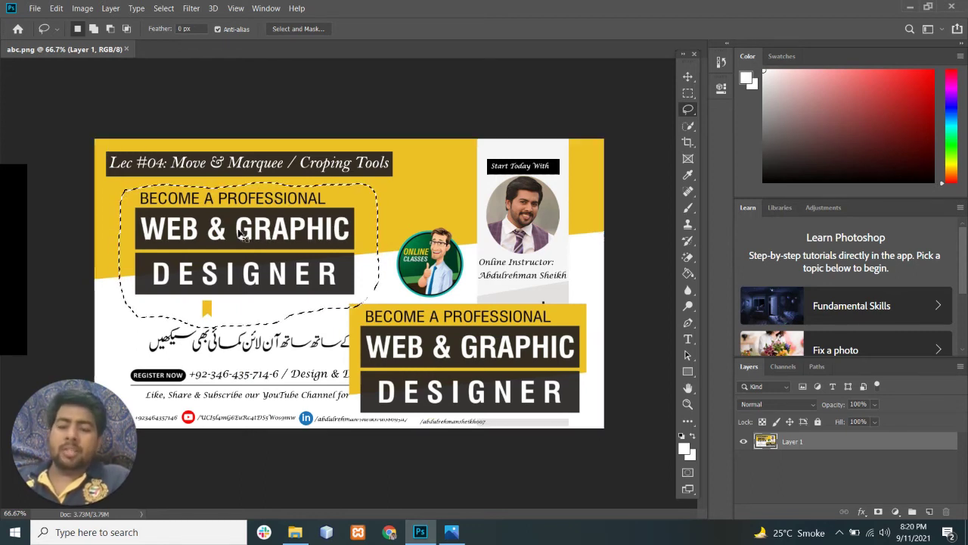
Step: Cut the selected heading block, paste it onto a new layer and move it down over the contact details below the gap
key("Delete")
key("ctrl+v")
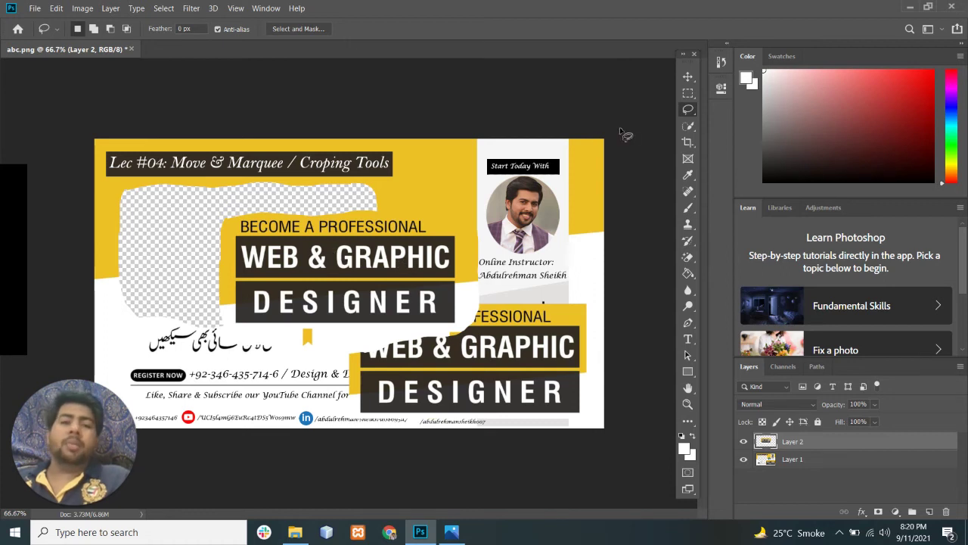
left_click(689, 77)
left_click_drag(383, 256, 223, 339)
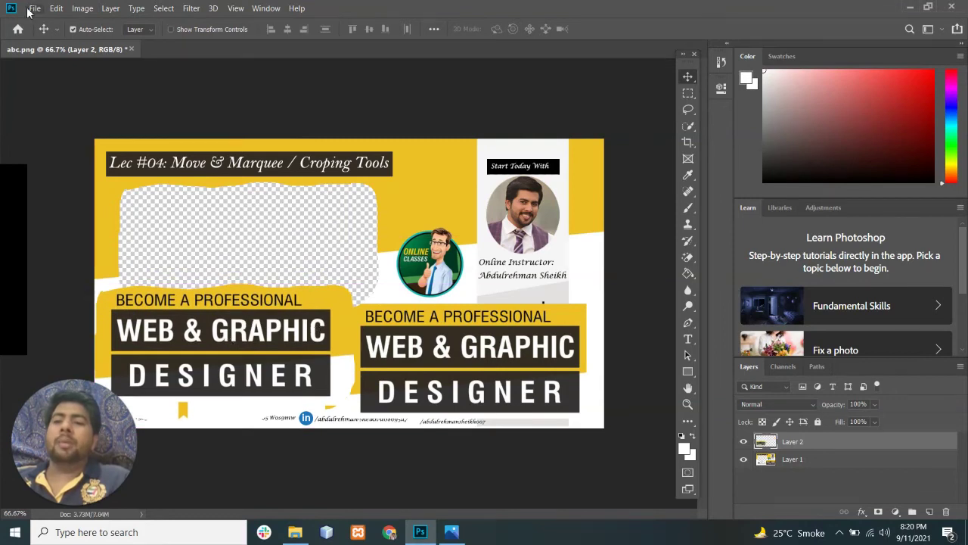
Step: Export the edited image as a PNG named abs123 into the Graphic Design folder
left_click(34, 10)
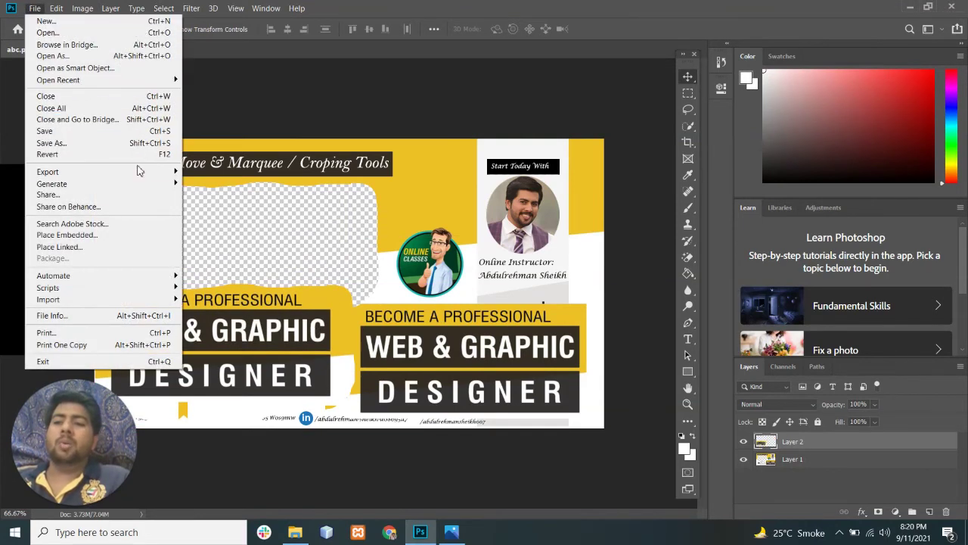
mouse_move(141, 172)
left_click(241, 175)
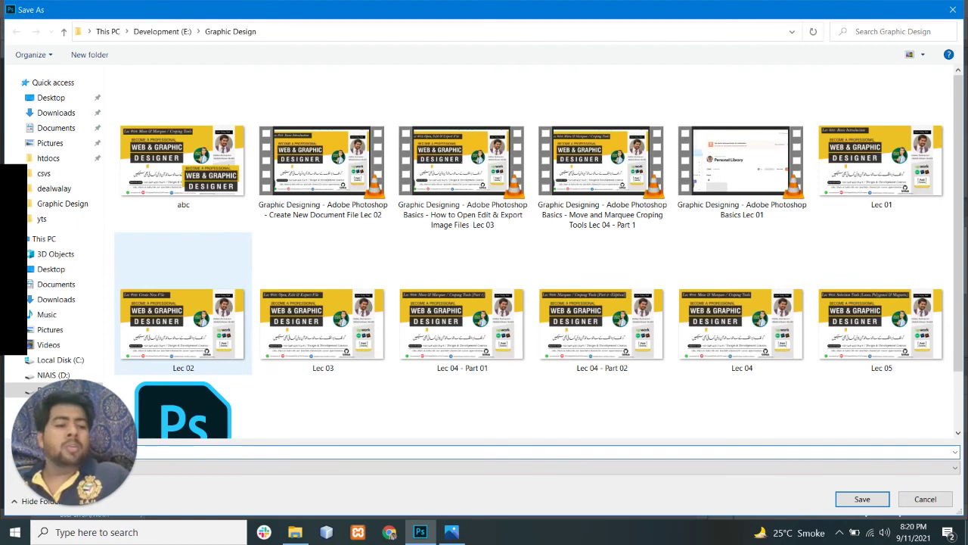
key("Escape")
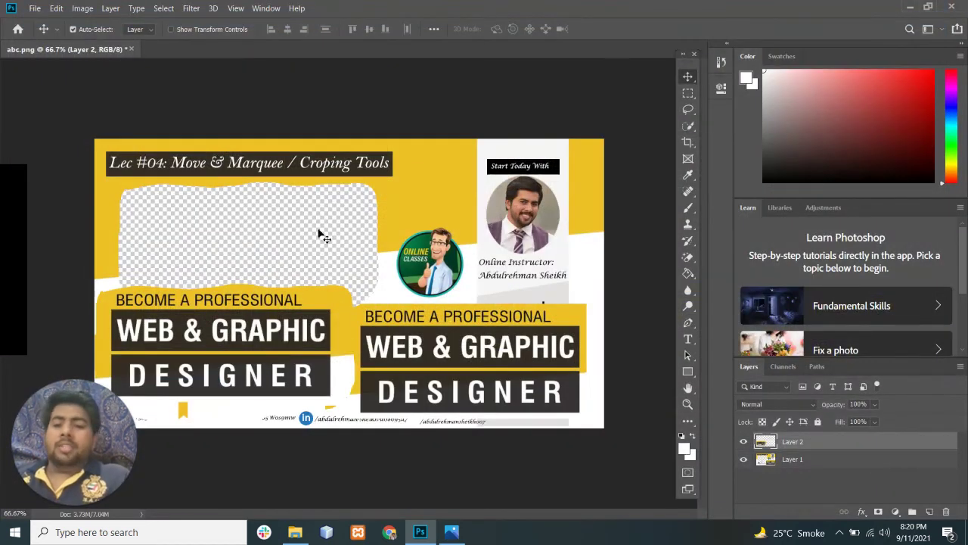
Step: Open the exported abs123 image from the Graphic Design folder to inspect the cut-out area, and switch back to Photoshop
left_click(295, 532)
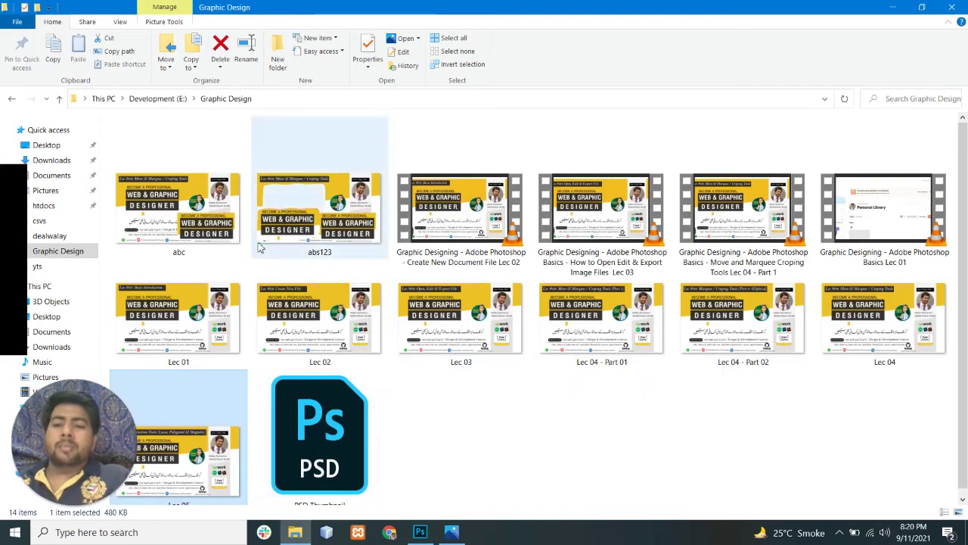
double_click(328, 230)
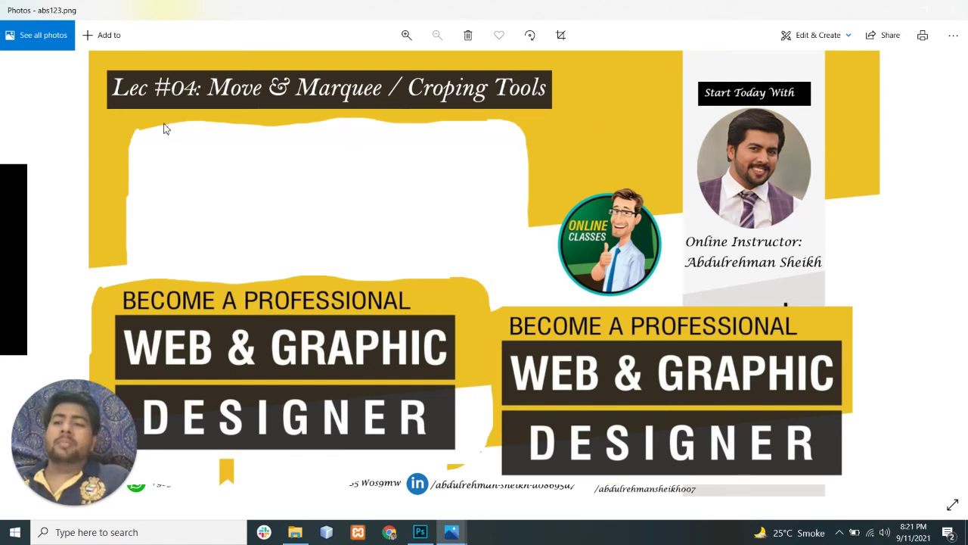
left_click(421, 532)
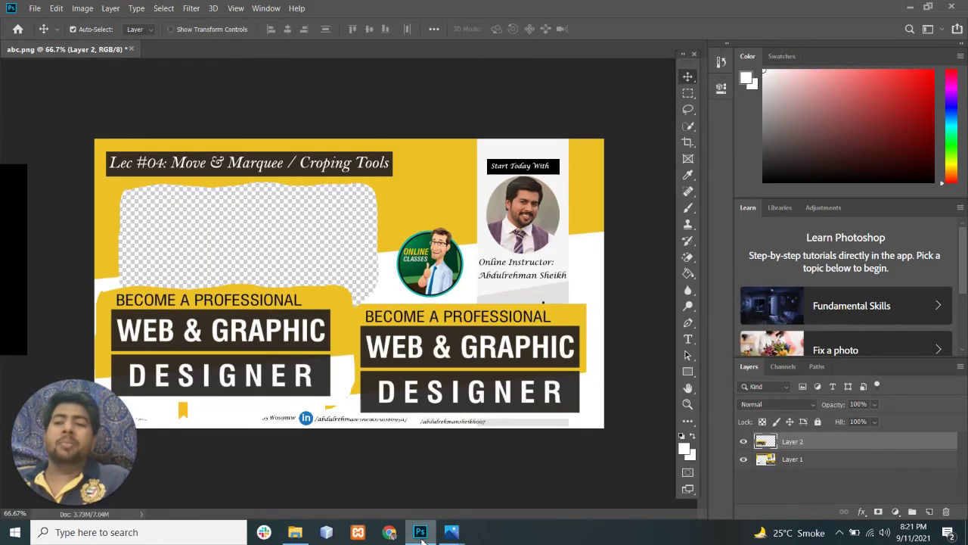
Step: Move the cut heading layer back over the transparent gap at its original place
left_click_drag(280, 337, 451, 206)
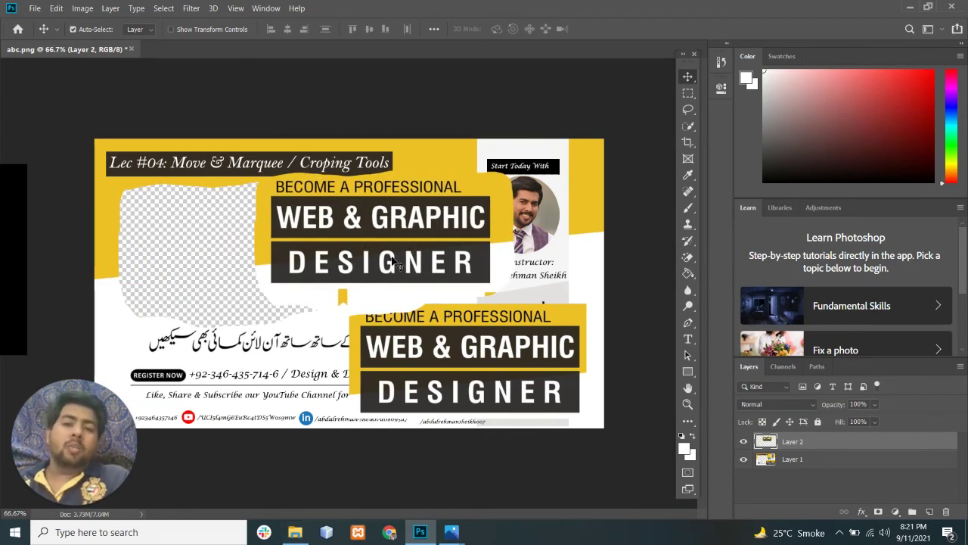
left_click_drag(393, 226, 268, 248)
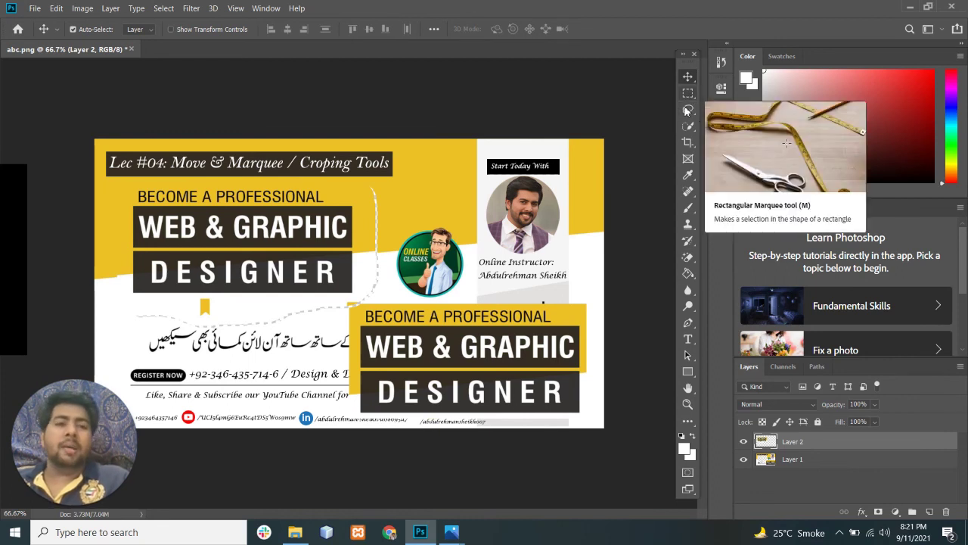
Step: Nudge the heading layer slightly right and down to line it up with the edges of the gap
left_click(688, 110)
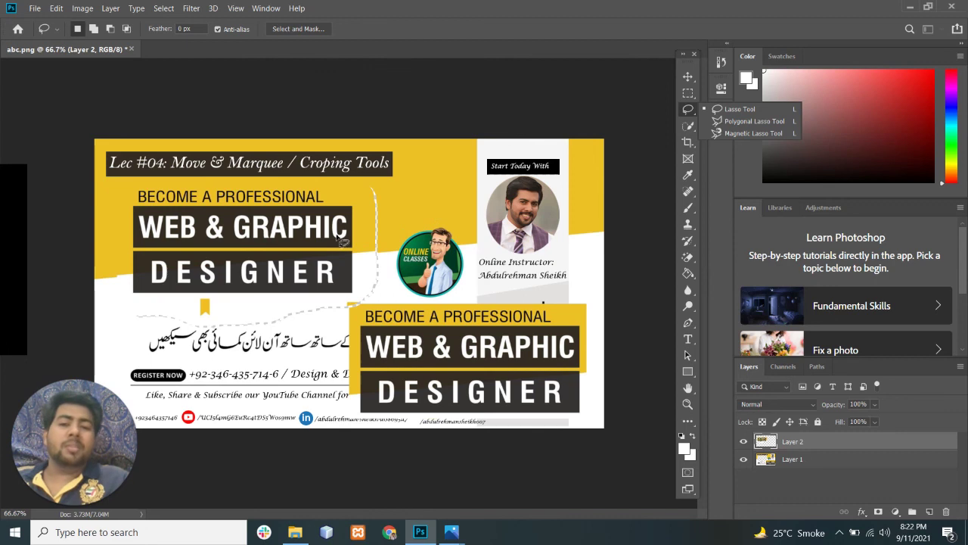
left_click(687, 77)
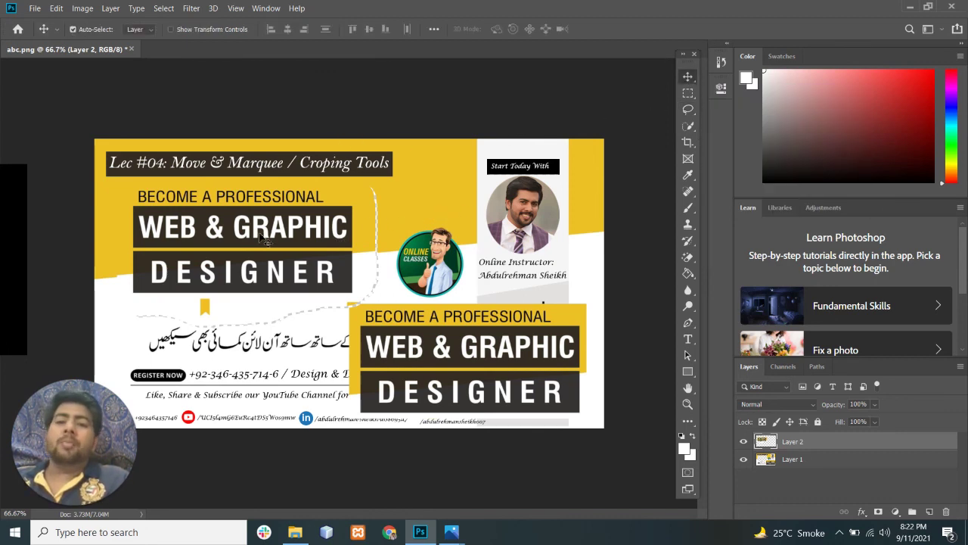
key("Right")
key("Right")
key("Right")
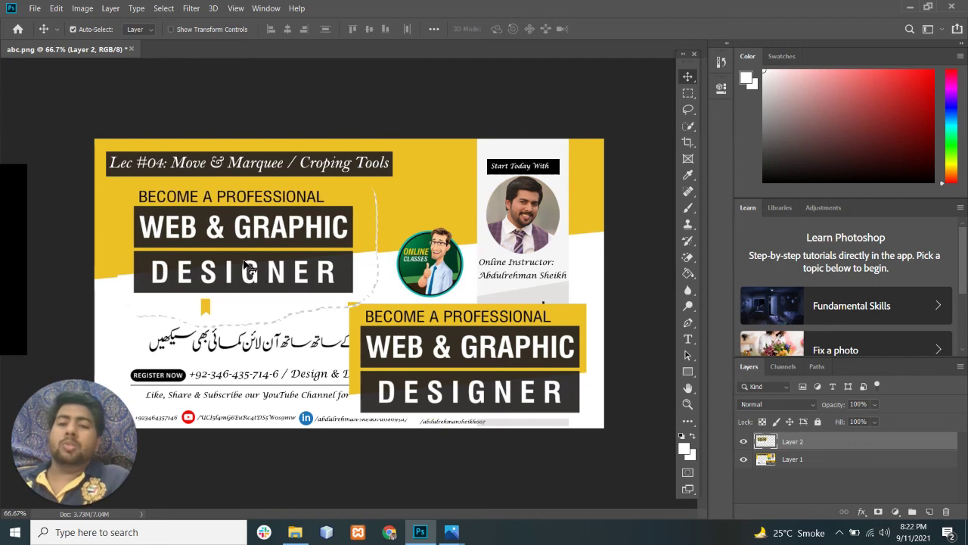
key("Right")
key("Right")
key("Down")
key("Down")
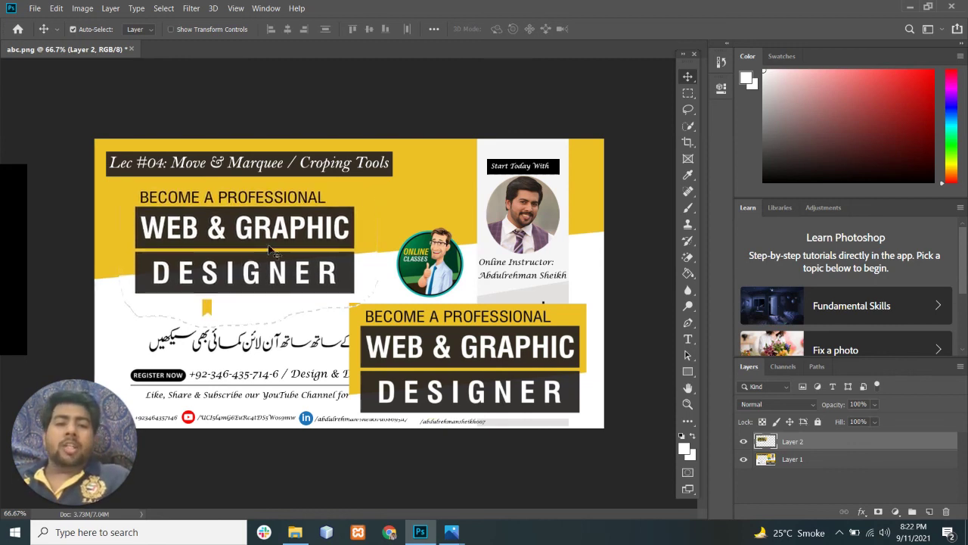